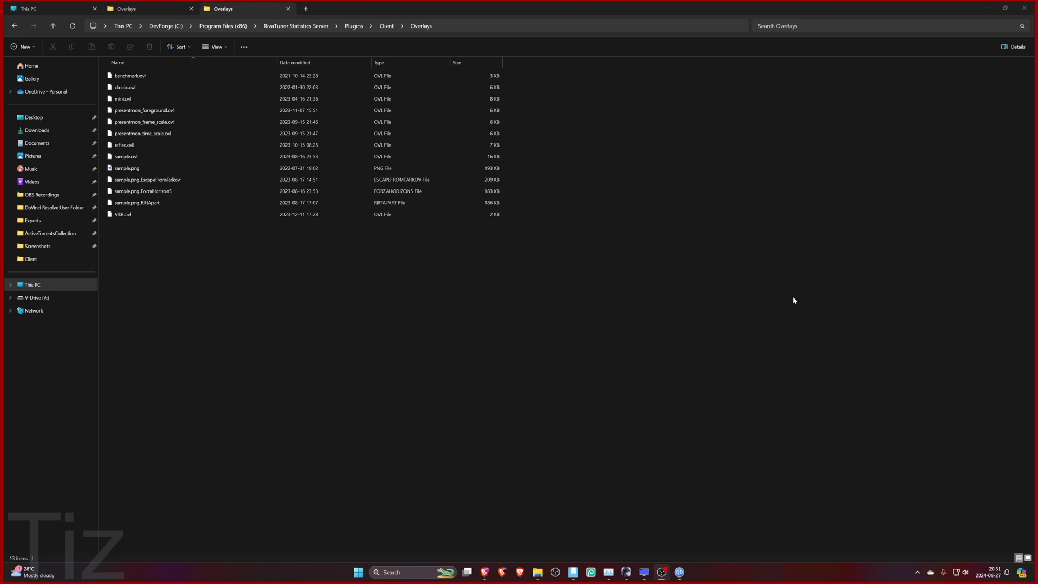
# Step: Start an administrator Command Prompt and begin mklink /d with the RivaTuner Overlays path pasted as source
pyautogui.press('super')
pyautogui.write('cmd')
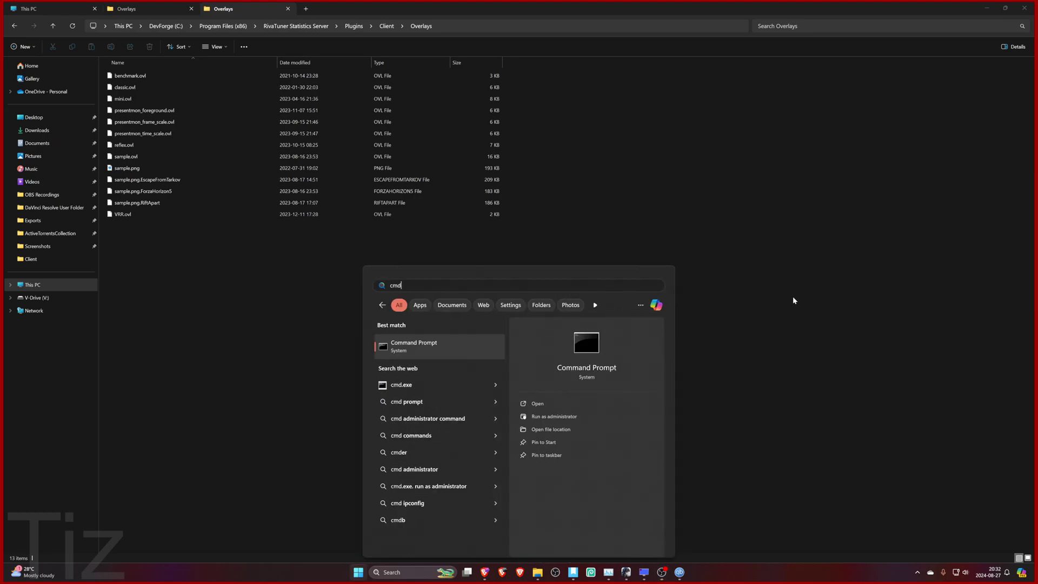
pyautogui.click(557, 417)
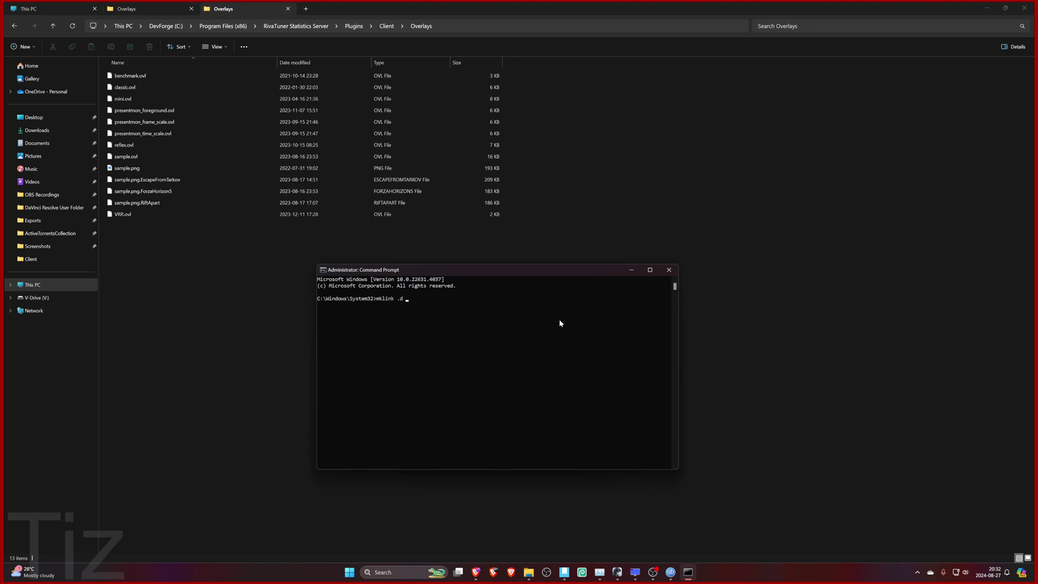
pyautogui.write('"')
pyautogui.click(466, 25)
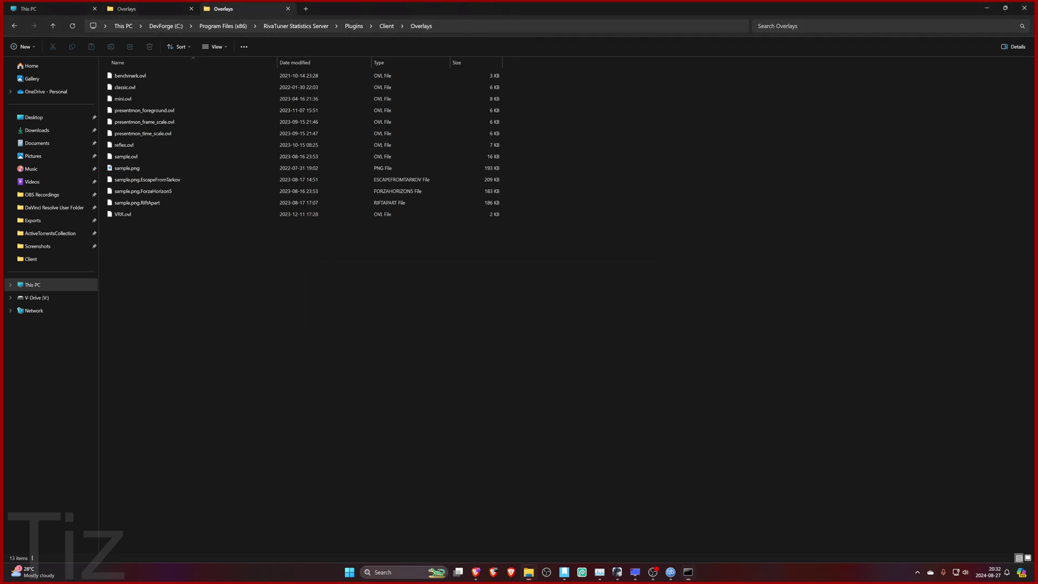
pyautogui.hotkey('alt', 'Tab')
pyautogui.write('C:\\Program Files (x86)\\RivaTuner Statistics Server\\Plugins\\Client\\Overlays')
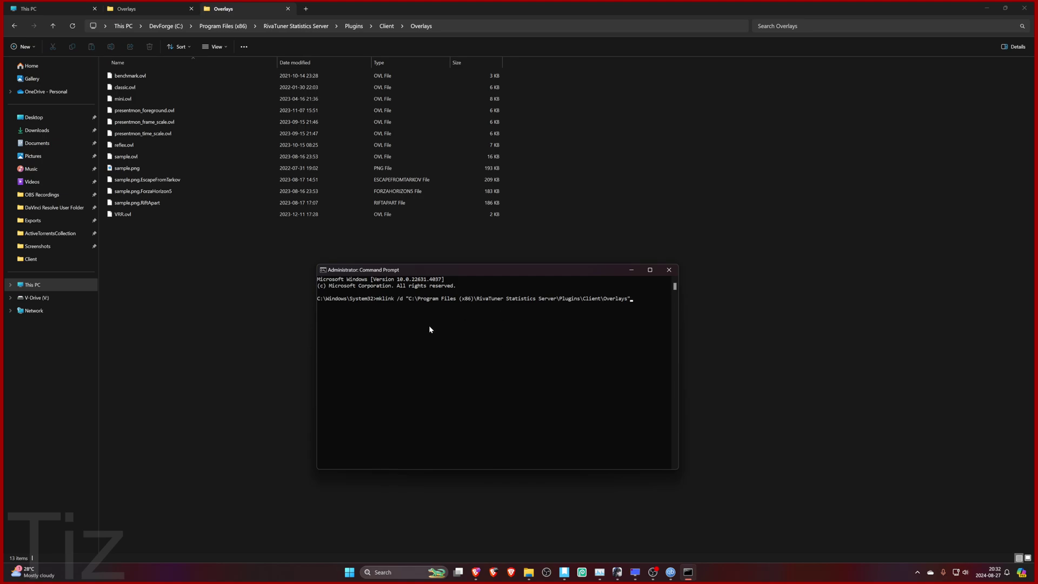
# Step: Paste the OneDrive Overlays path as target and run mklink; it reports the file already exists
pyautogui.click(126, 8)
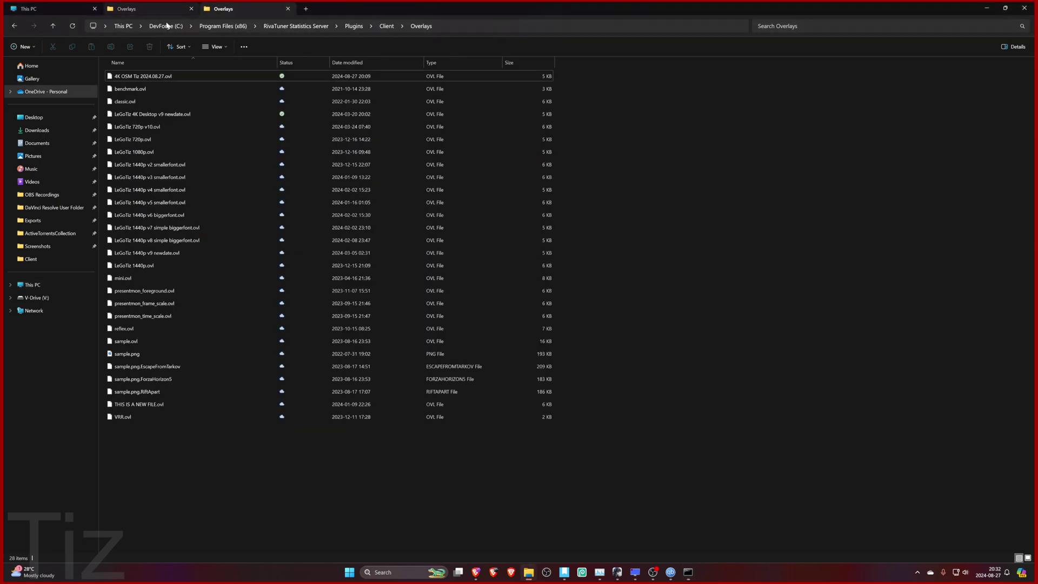
pyautogui.click(206, 26)
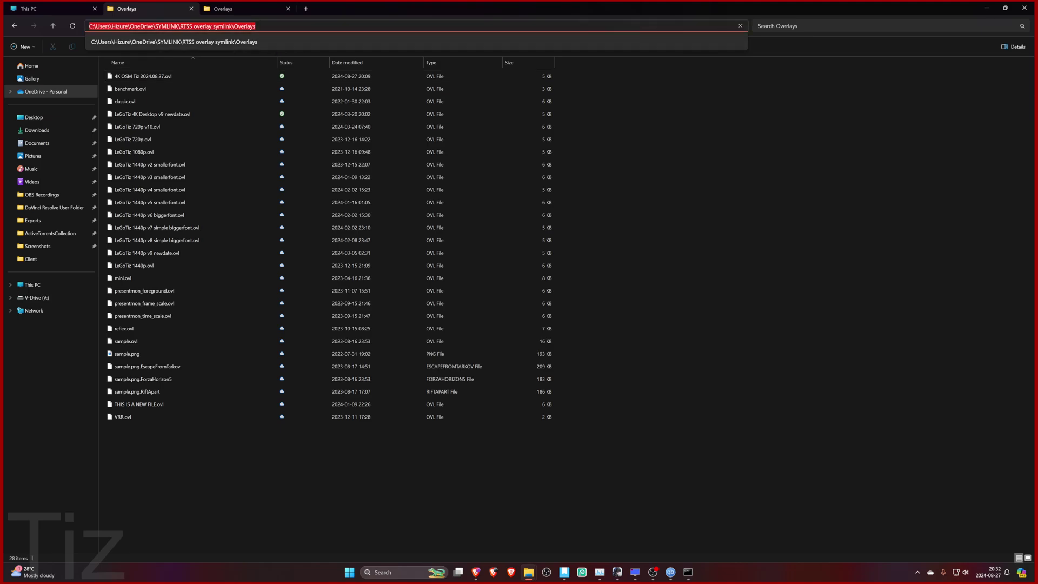
pyautogui.hotkey('ctrl', 'c')
pyautogui.hotkey('alt', 'Tab')
pyautogui.hotkey('ctrl', 'v')
pyautogui.write('"')
pyautogui.press('Return')
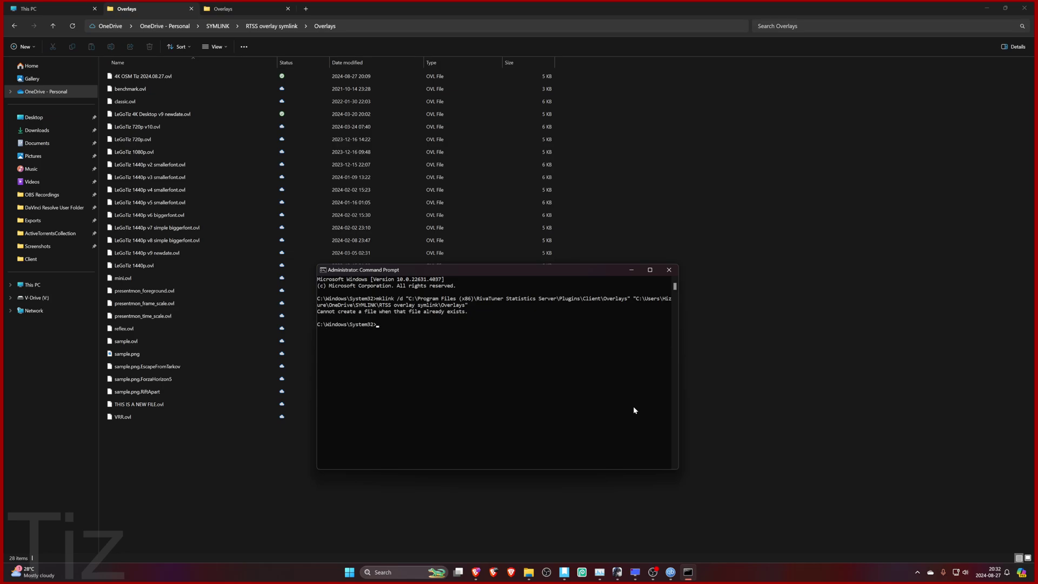
pyautogui.click(423, 481)
# Step: Delete the original Overlays folder from RivaTuner's Client folder
pyautogui.click(223, 8)
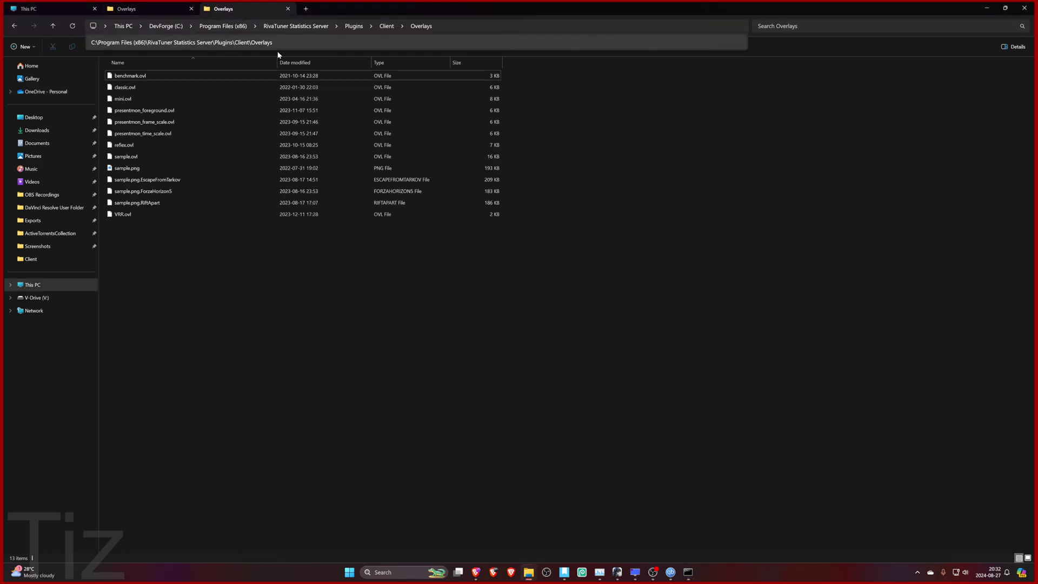
pyautogui.click(53, 25)
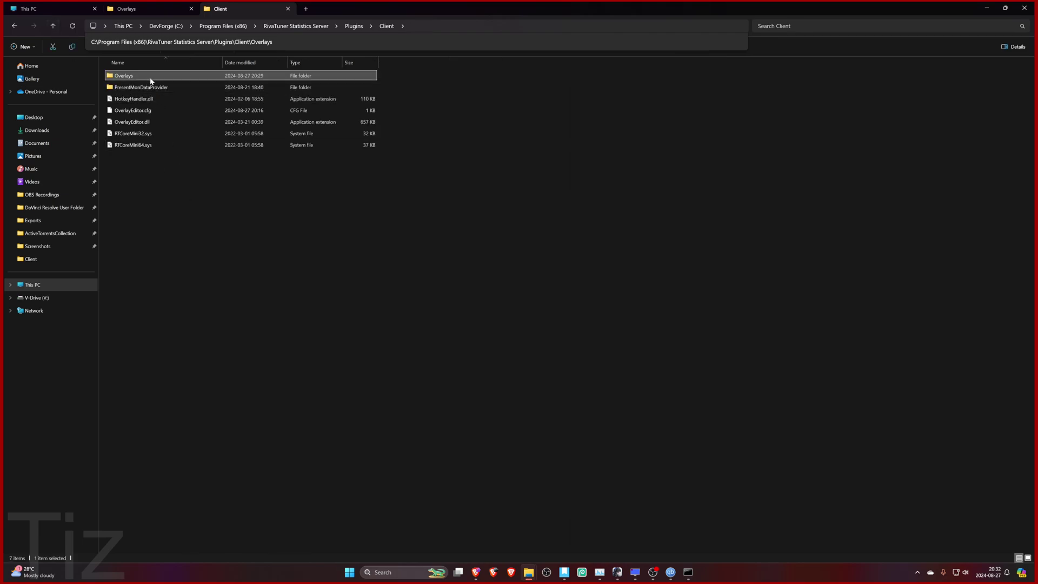
pyautogui.rightClick(131, 75)
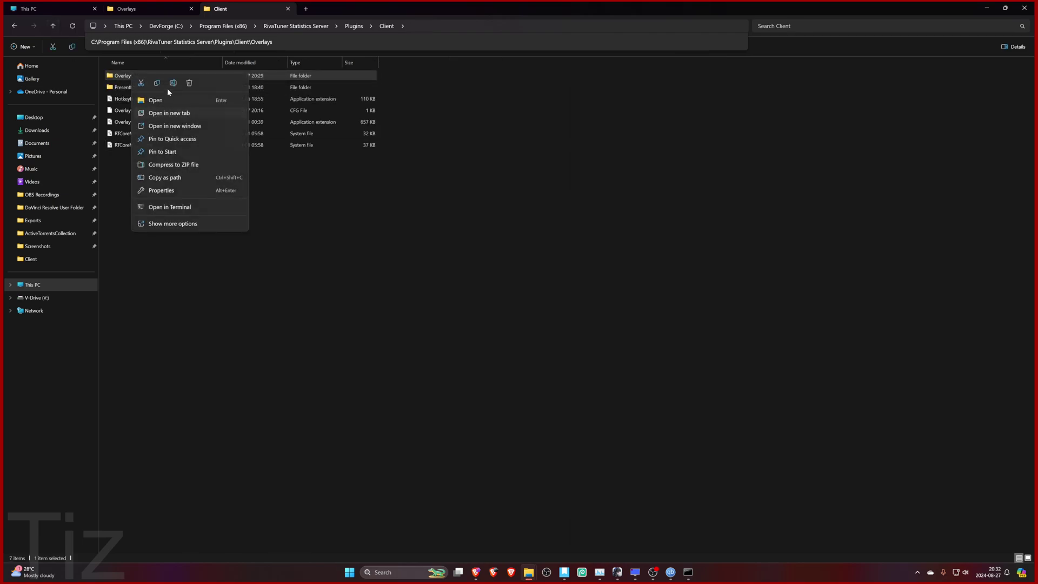
pyautogui.click(191, 84)
# Step: Rerun the earlier mklink command so the Overlays symbolic link is created
pyautogui.hotkey('alt', 'Tab')
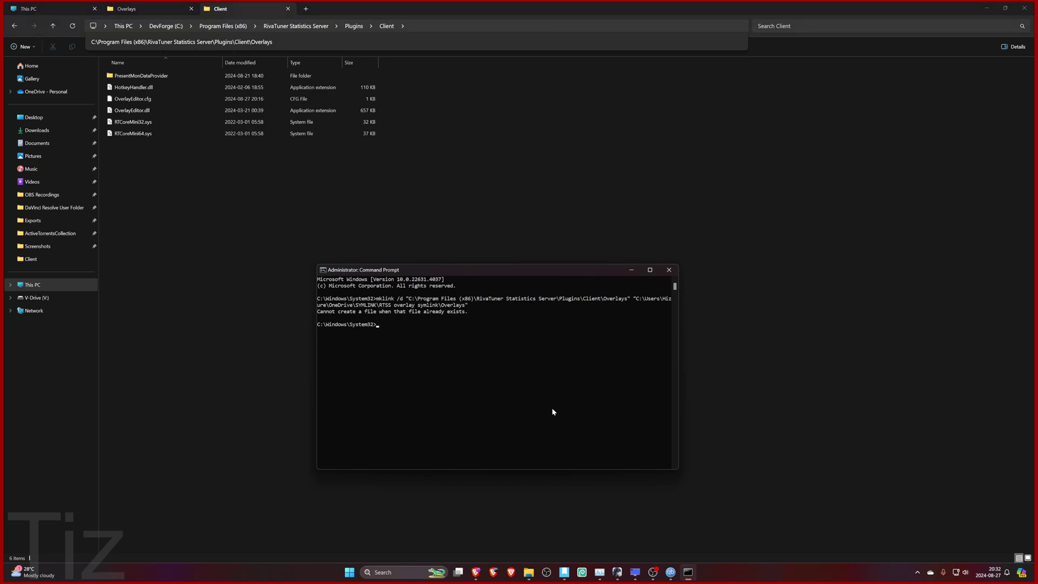
pyautogui.press('Up')
pyautogui.press('Return')
pyautogui.hotkey('alt', 'Tab')
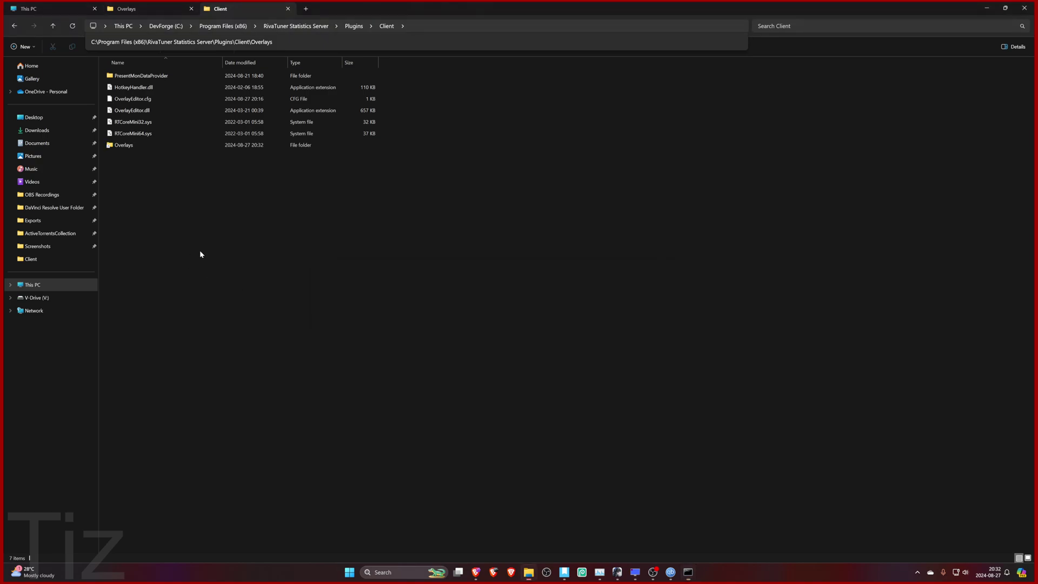
# Step: Close the OneDrive Overlays tab and open the new Overlays link to see its contents
pyautogui.click(287, 9)
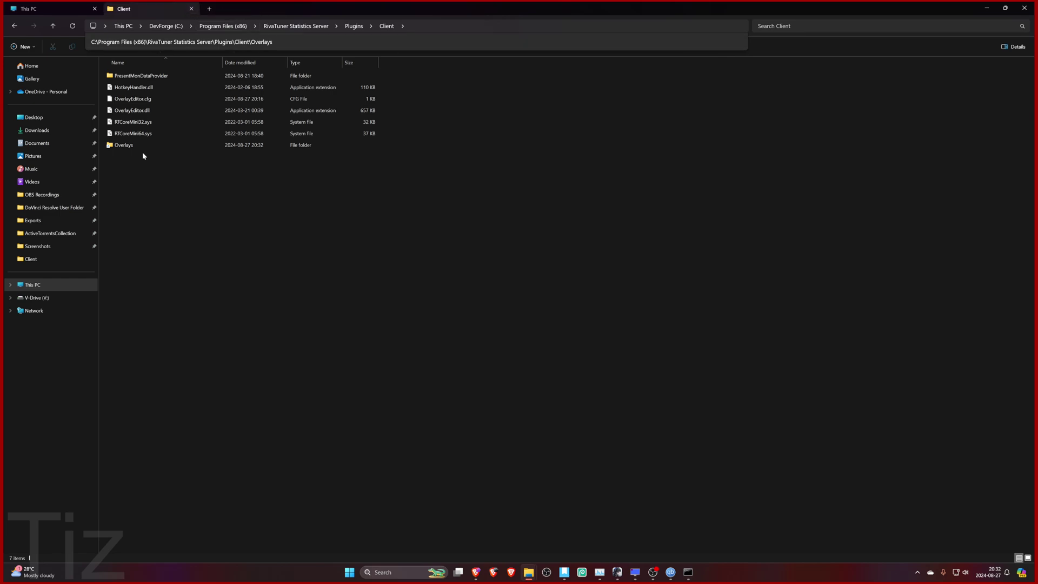
pyautogui.click(117, 146)
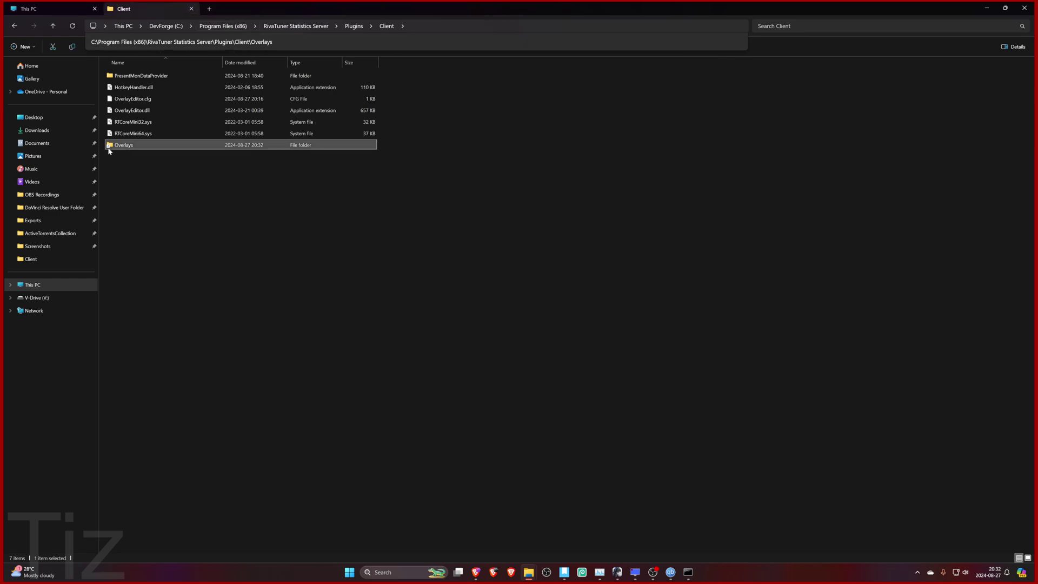
pyautogui.click(114, 165)
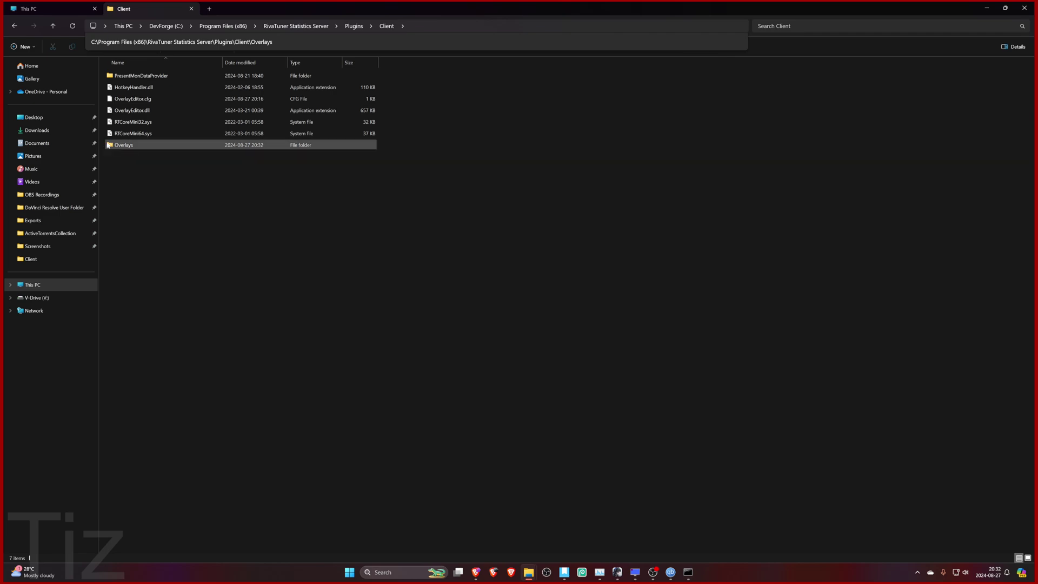
pyautogui.doubleClick(125, 144)
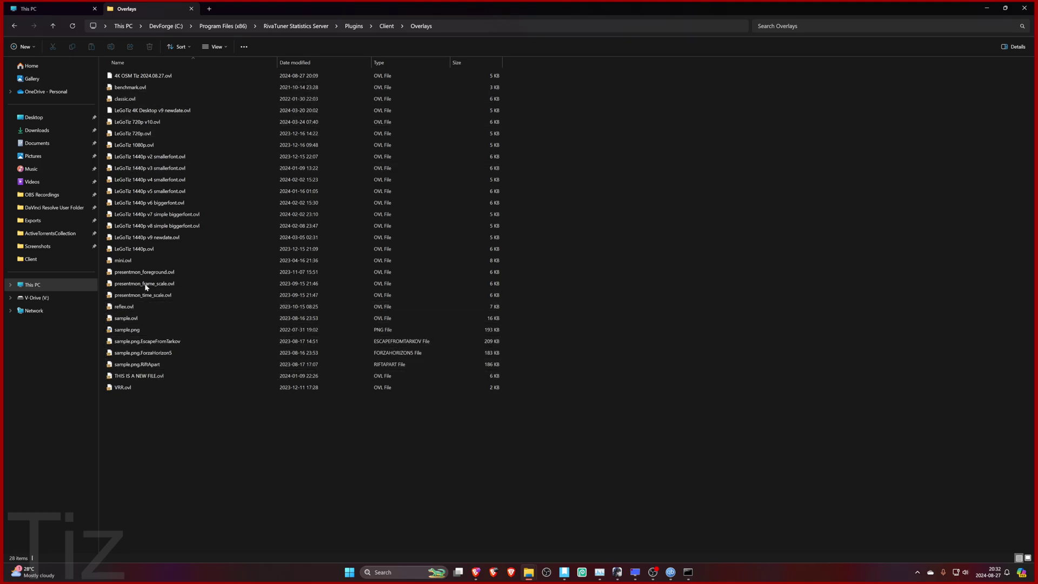
# Step: Reopen the Overlays link to confirm it lists the 28 OneDrive overlay files, then return to Client
pyautogui.click(53, 25)
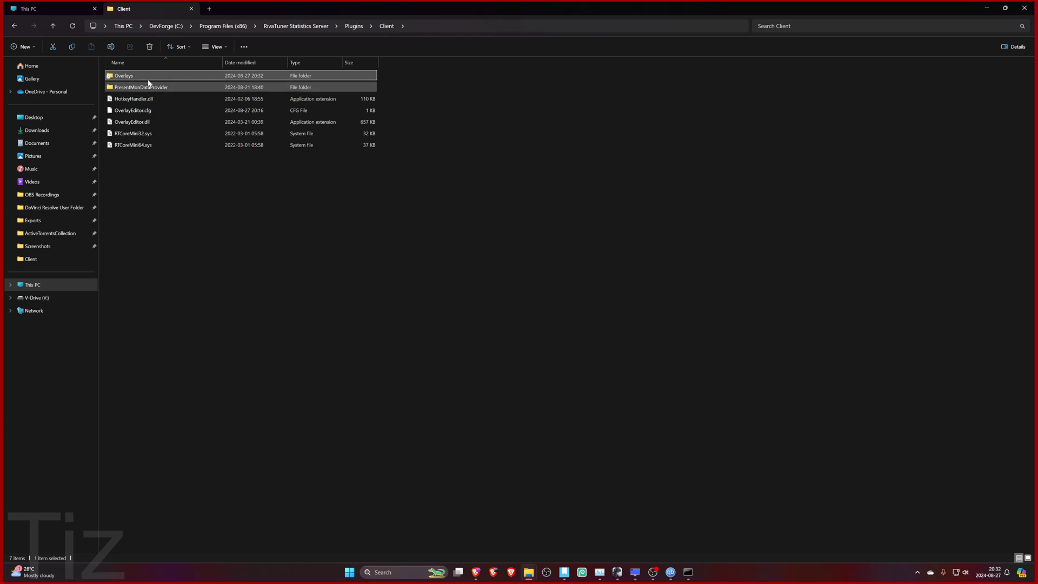
pyautogui.click(147, 230)
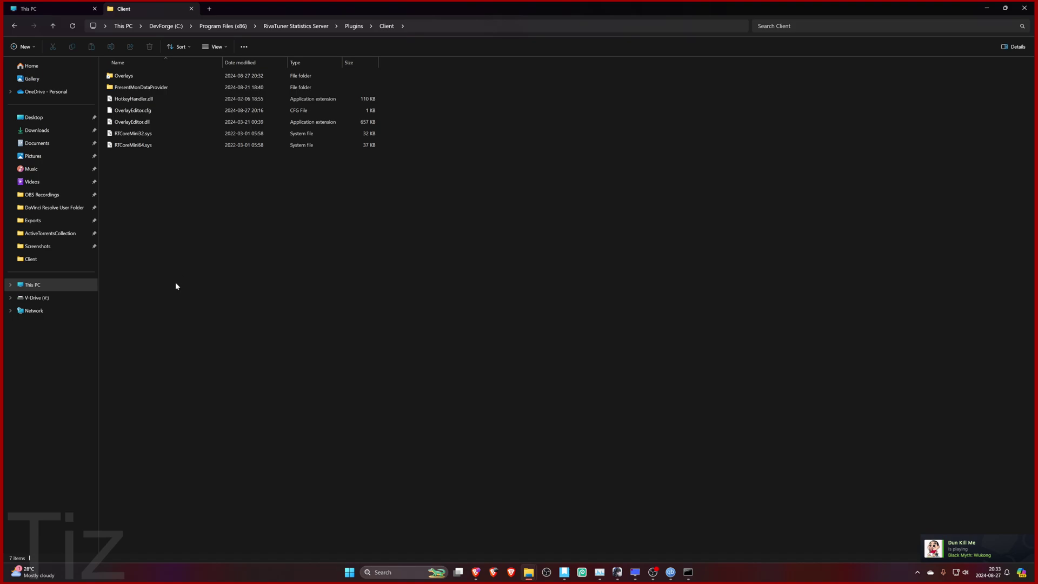
pyautogui.doubleClick(124, 75)
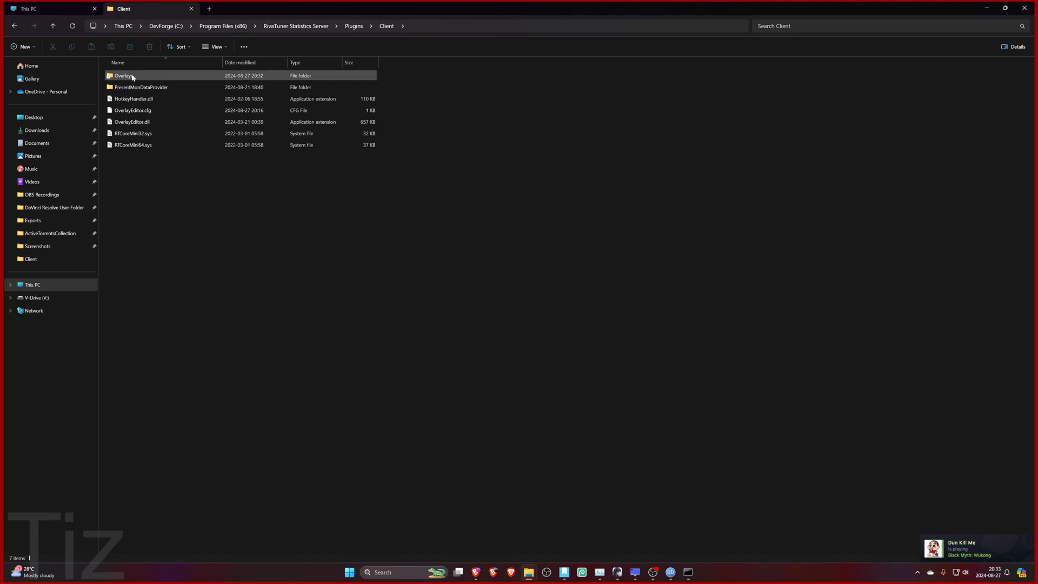
pyautogui.click(53, 27)
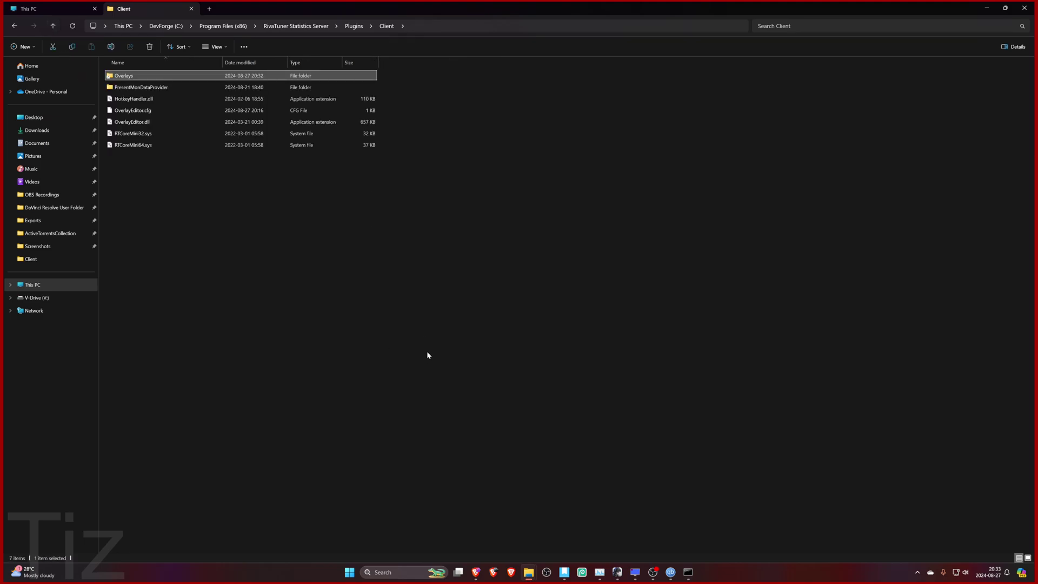